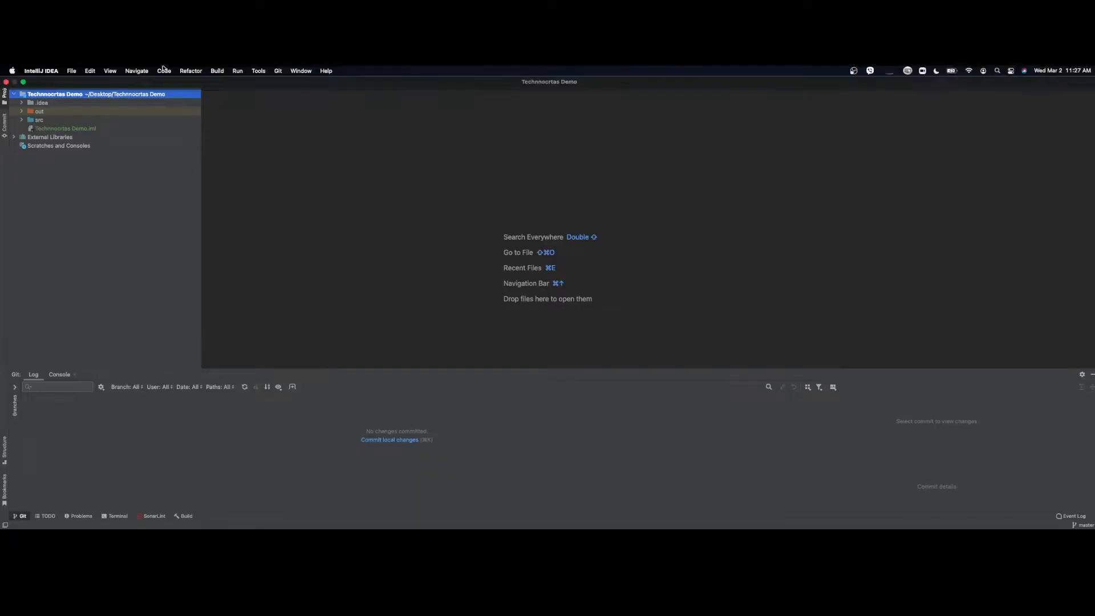
click(278, 71)
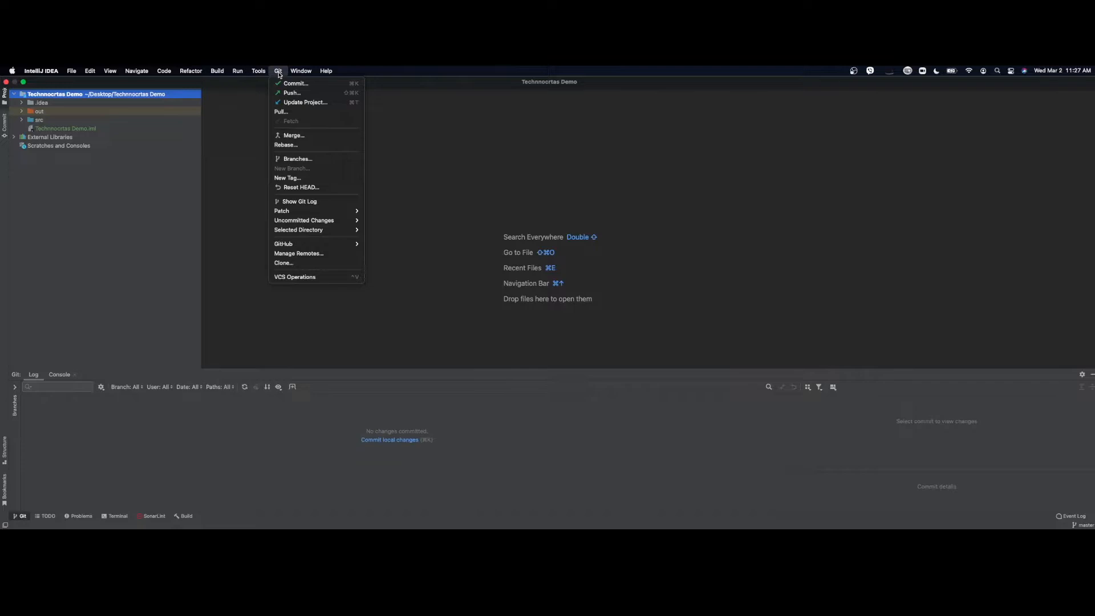
click(111, 99)
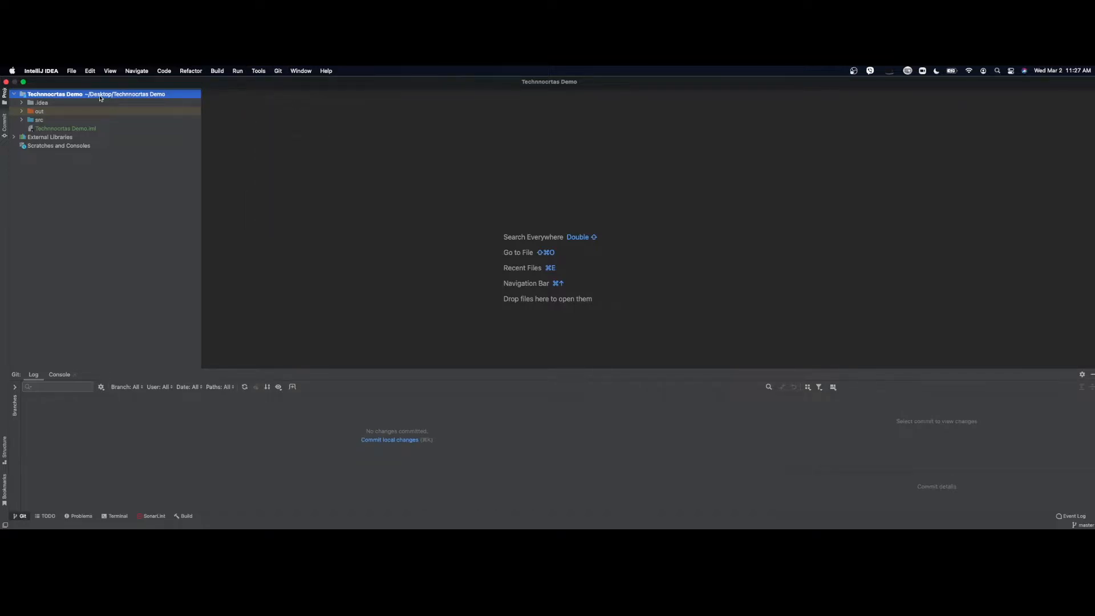
right_click(100, 98)
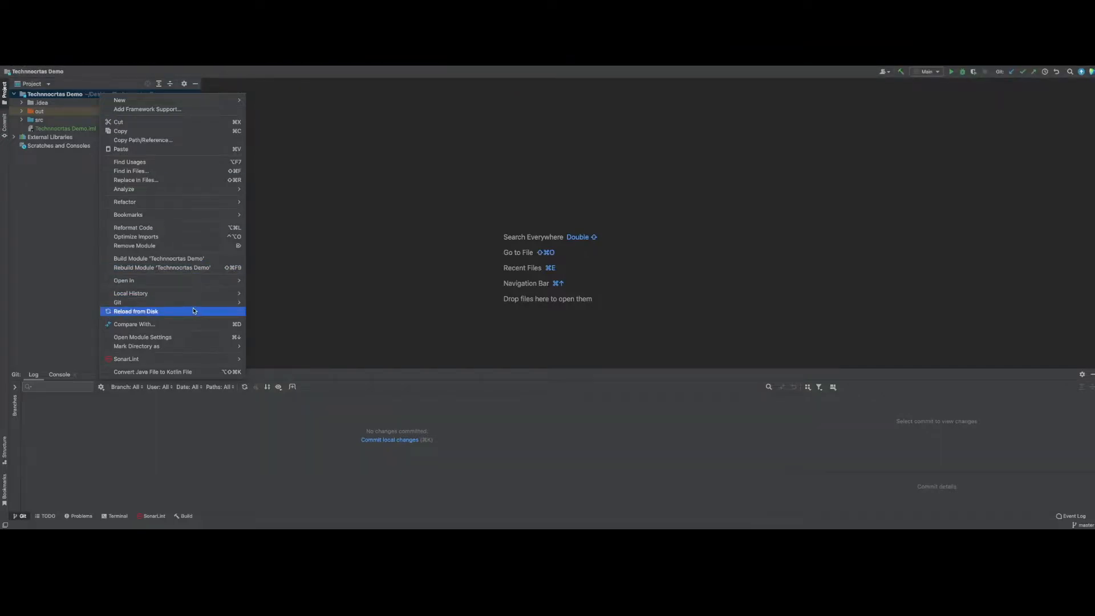
mouse_move(194, 307)
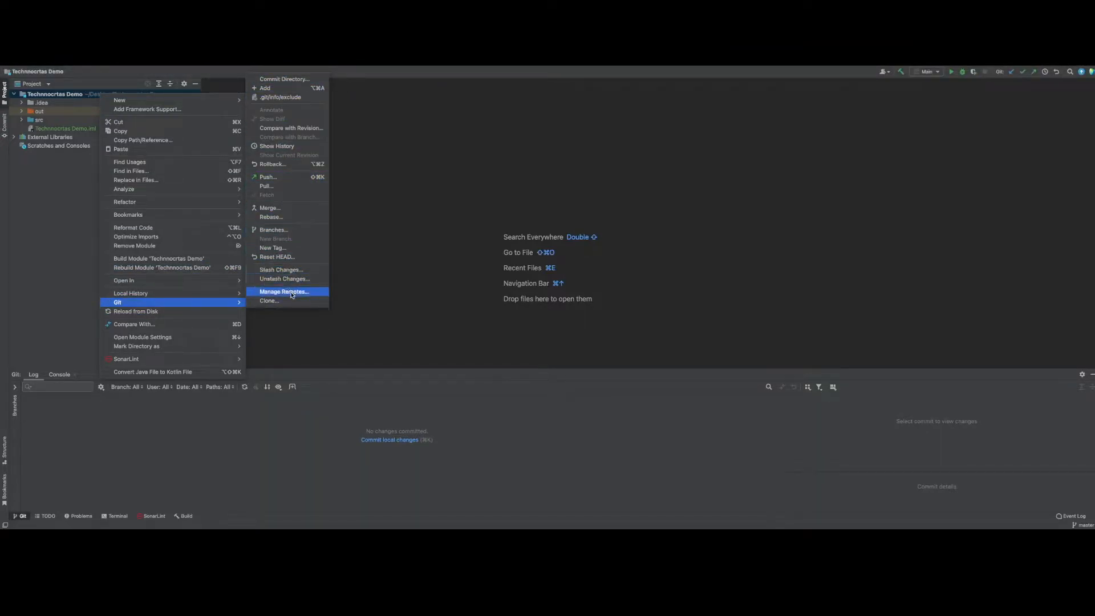
click(381, 227)
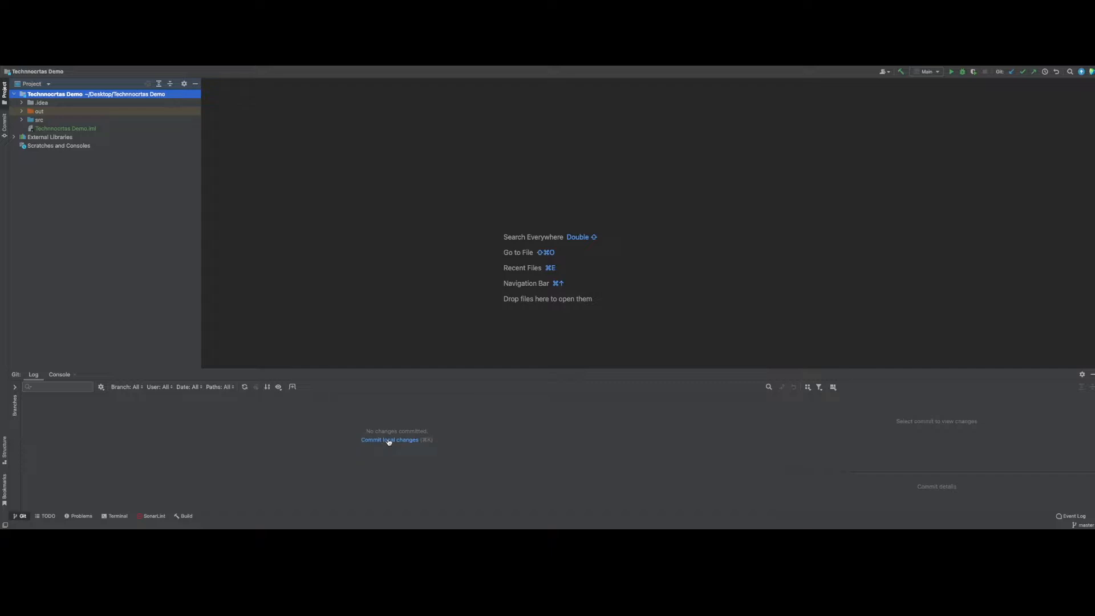
Prepare a directory commit that includes only Main.java, with the commit message "main class for demo".
right_click(89, 93)
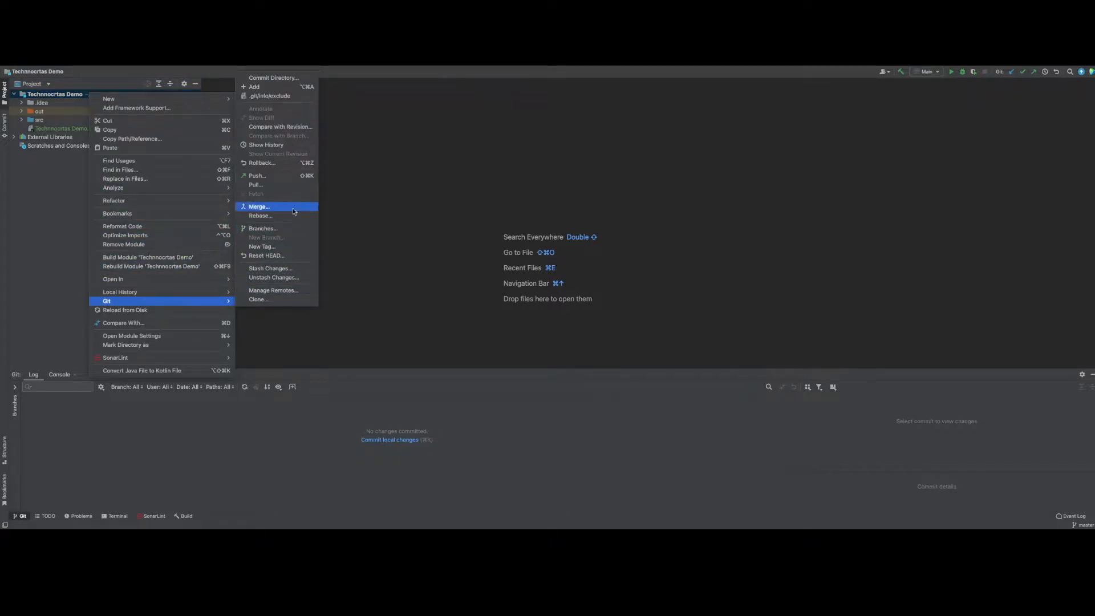
click(268, 78)
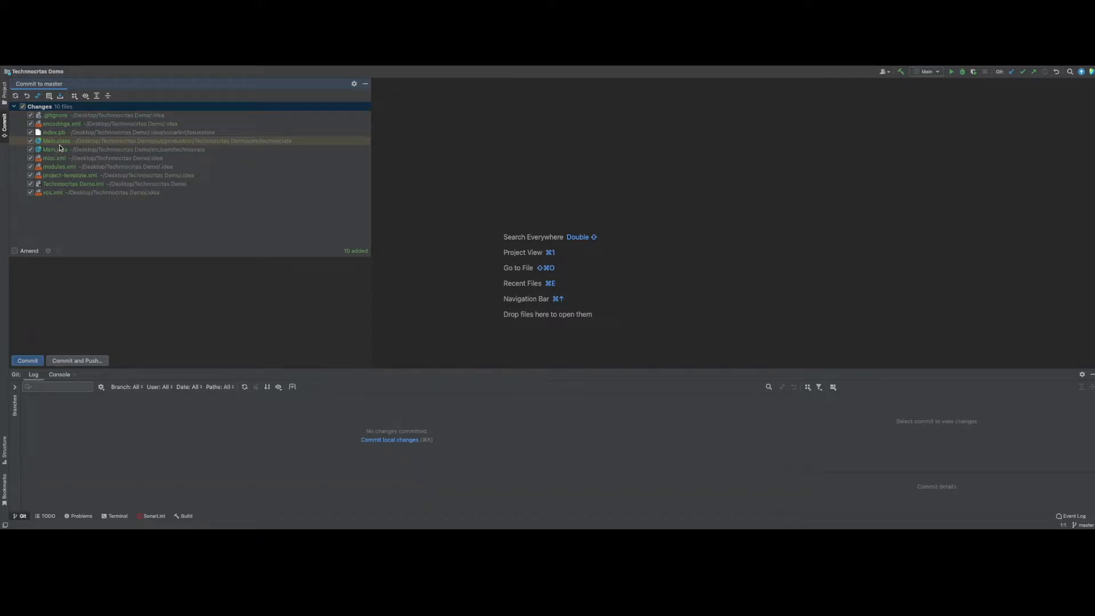
click(22, 106)
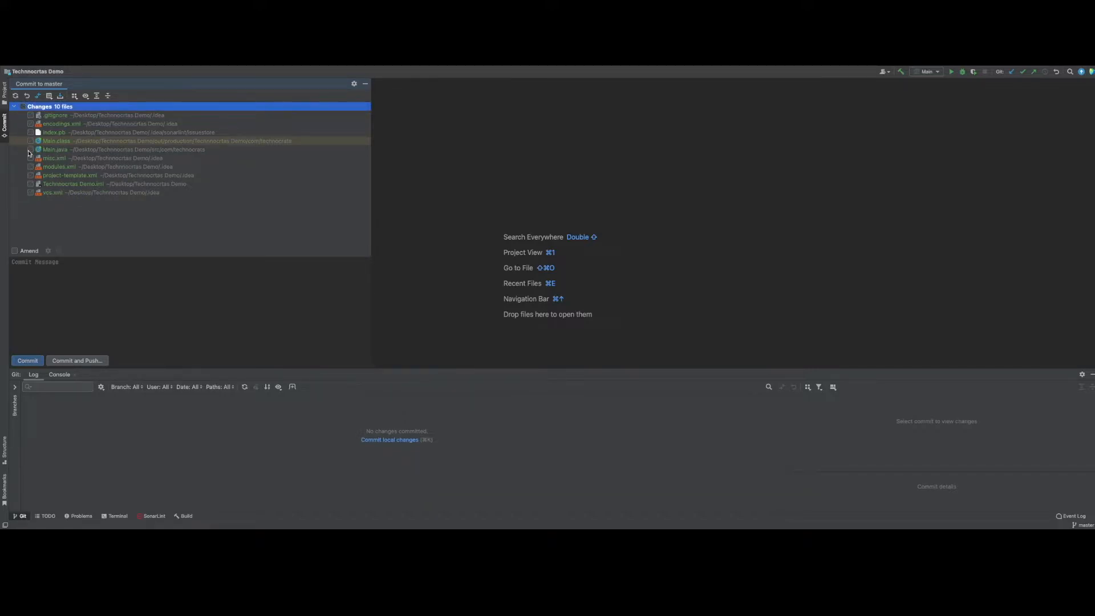
click(30, 150)
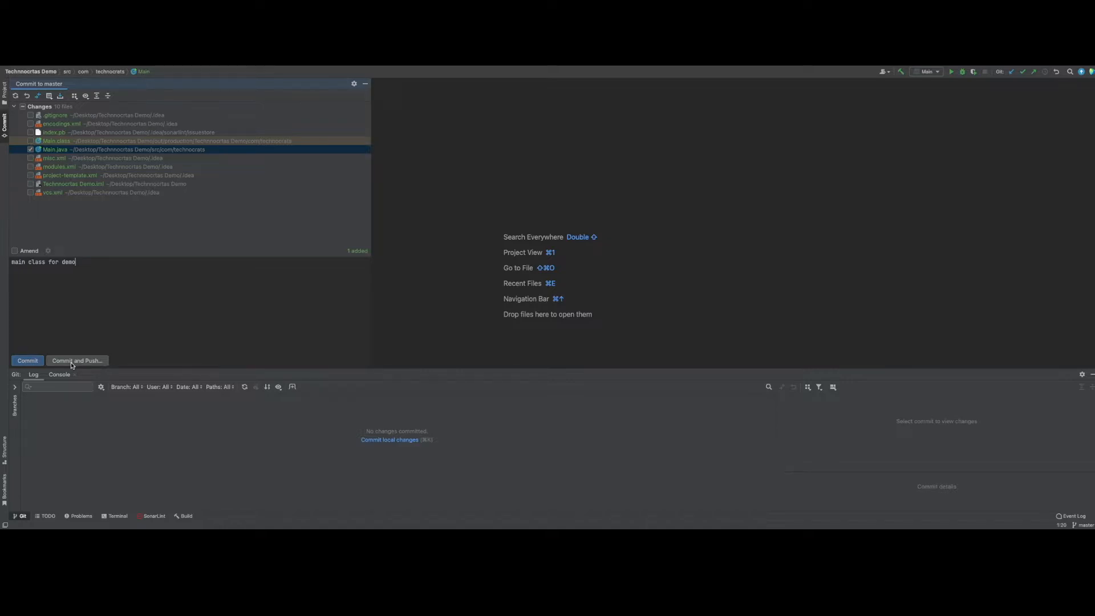
Switch to GitHub in the browser and look at the repository list and its option for a new repository.
key(super+Tab)
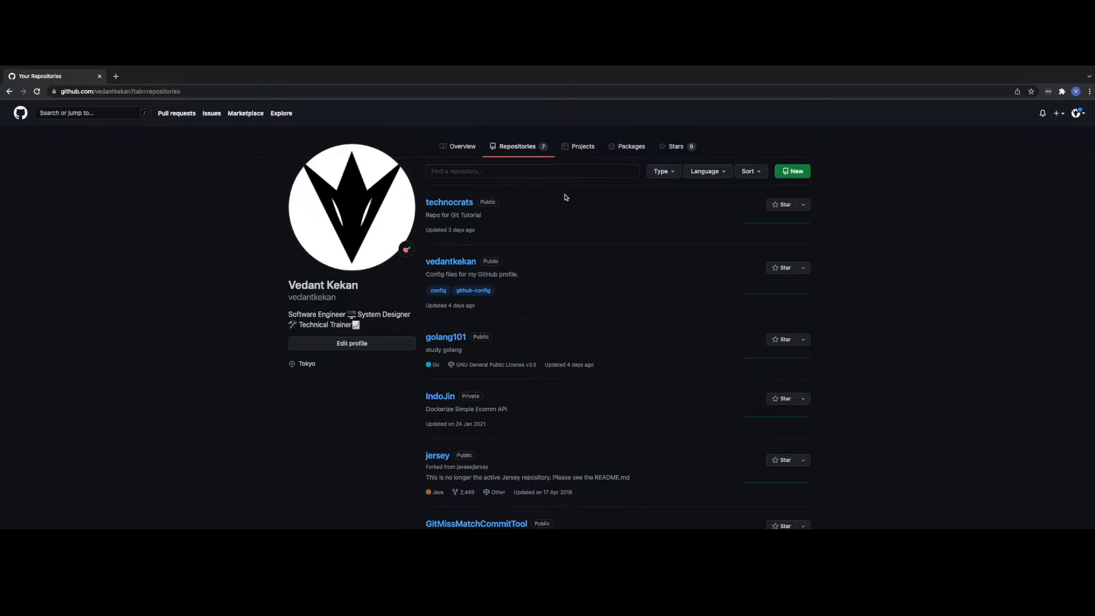
click(803, 170)
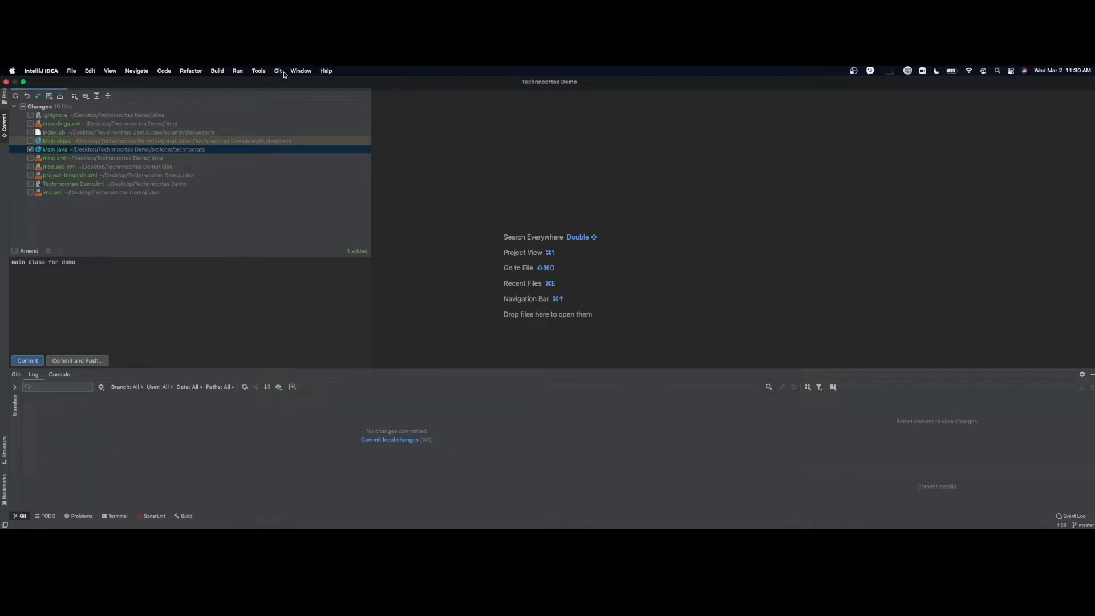
Return to IntelliJ IDEA, start sharing the project on GitHub, and check the repository name and remote.
click(279, 71)
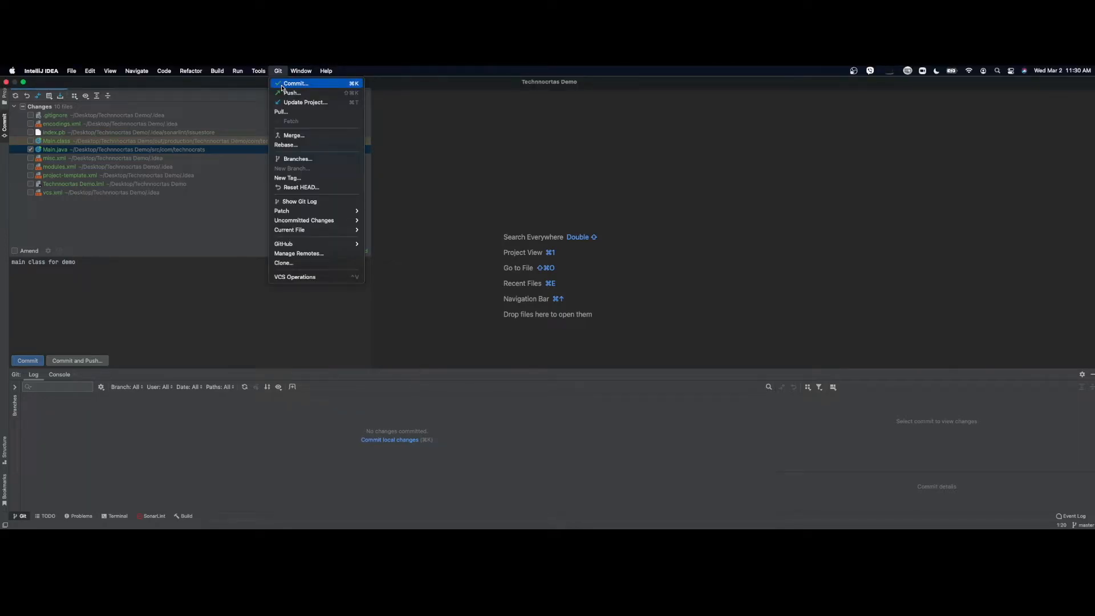
mouse_move(312, 245)
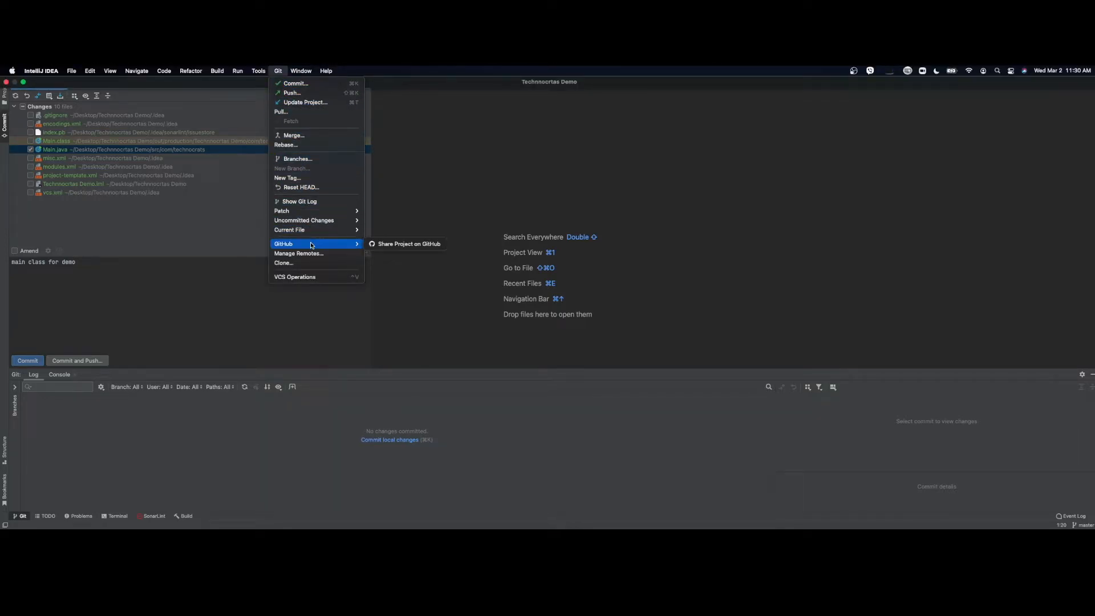
click(397, 246)
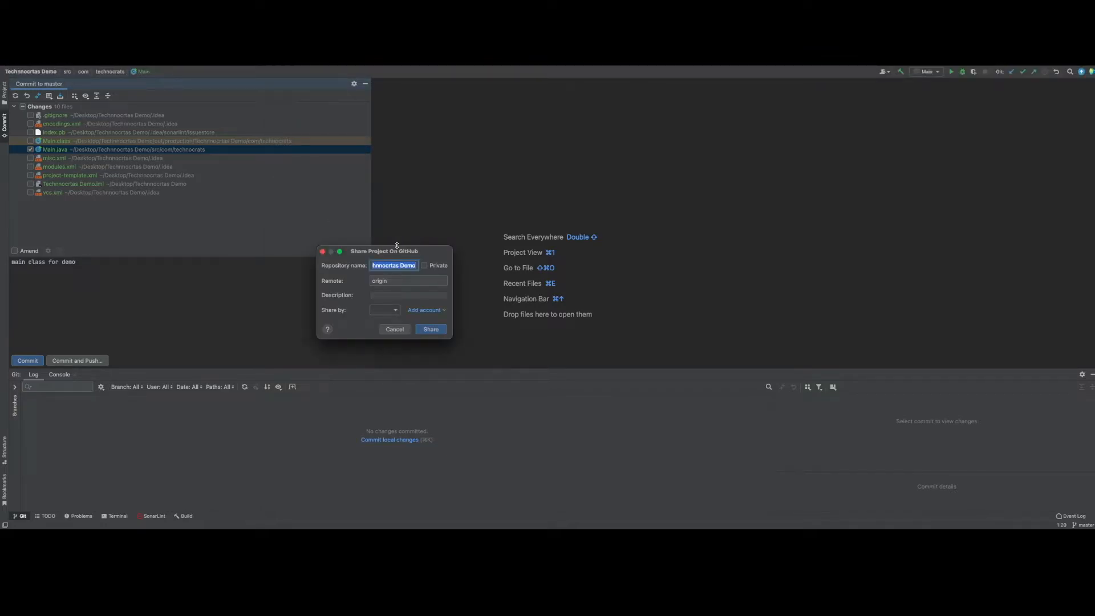
click(380, 265)
double_click(397, 265)
click(376, 280)
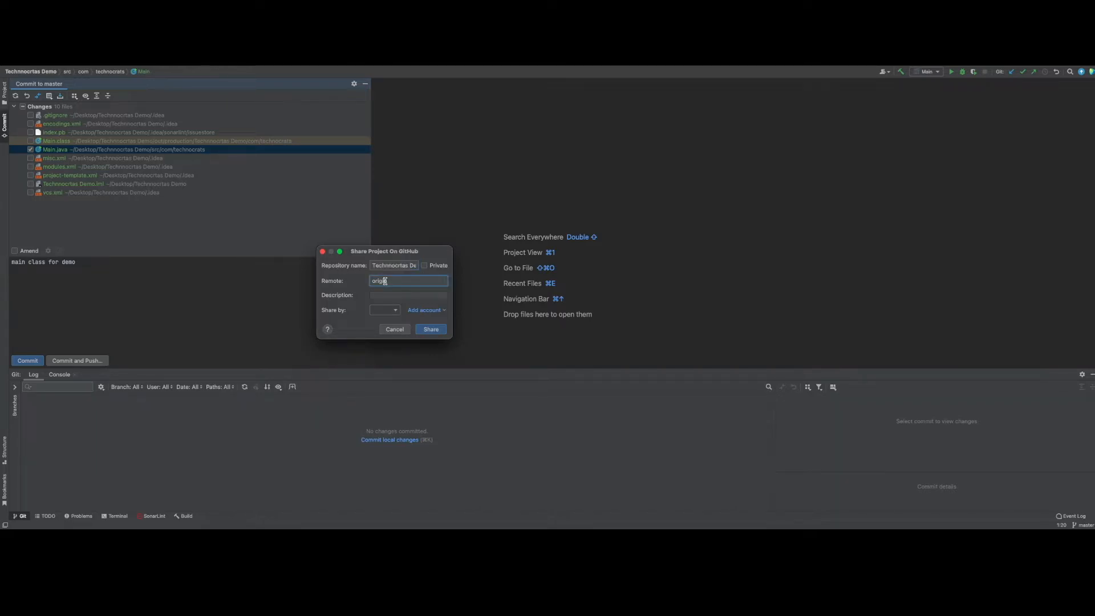
Start adding a GitHub account by token login for sharing, and open GitHub's page for generating the token.
click(385, 310)
click(417, 312)
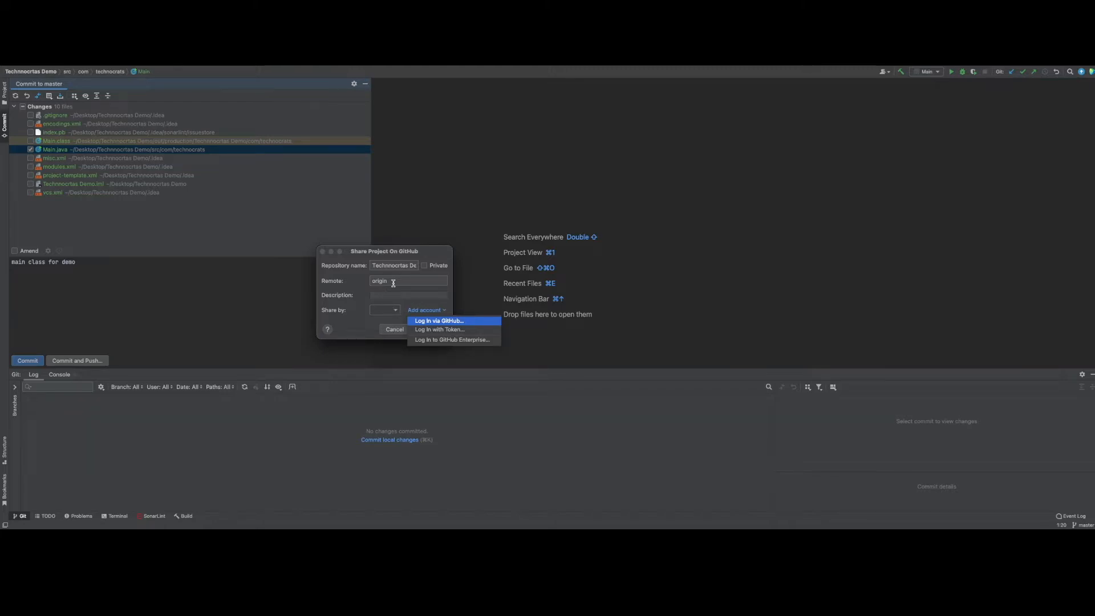
click(451, 330)
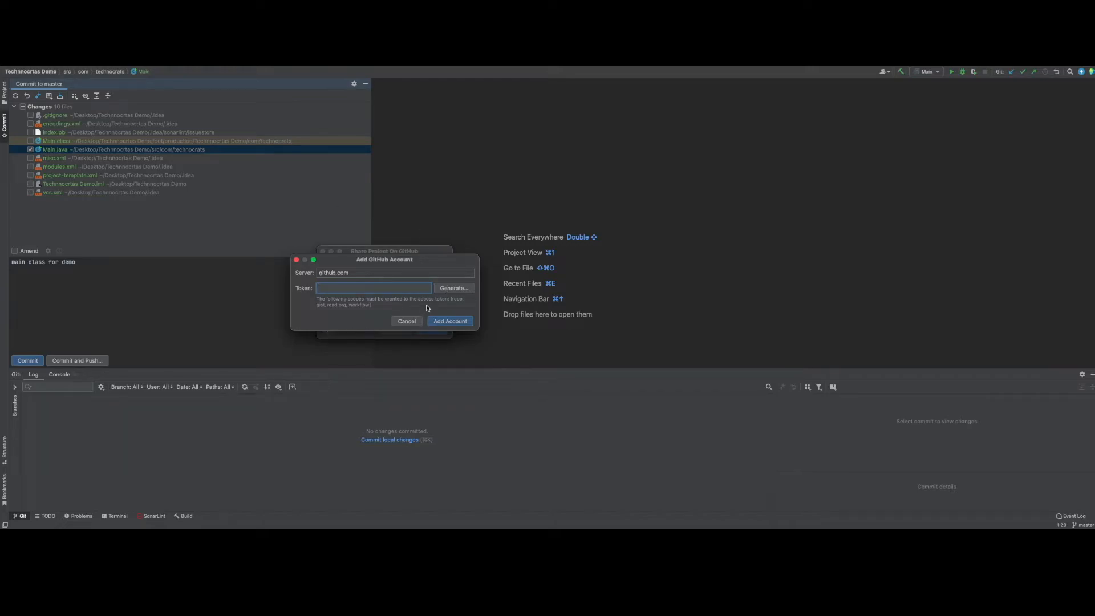
click(445, 288)
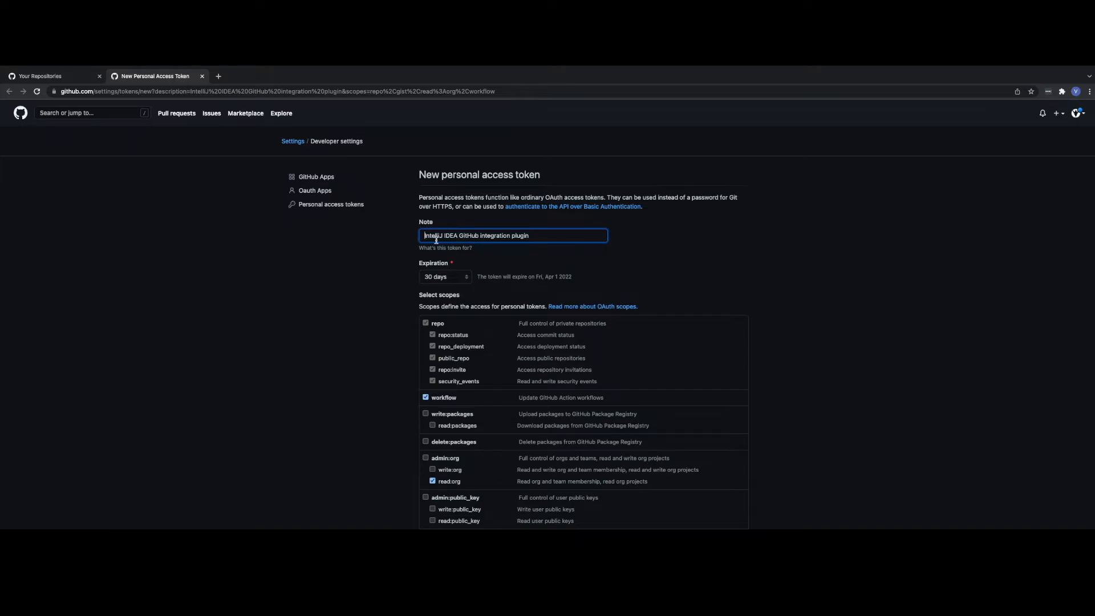
Generate the personal access token with No expiration, keeping the preselected scopes.
click(446, 276)
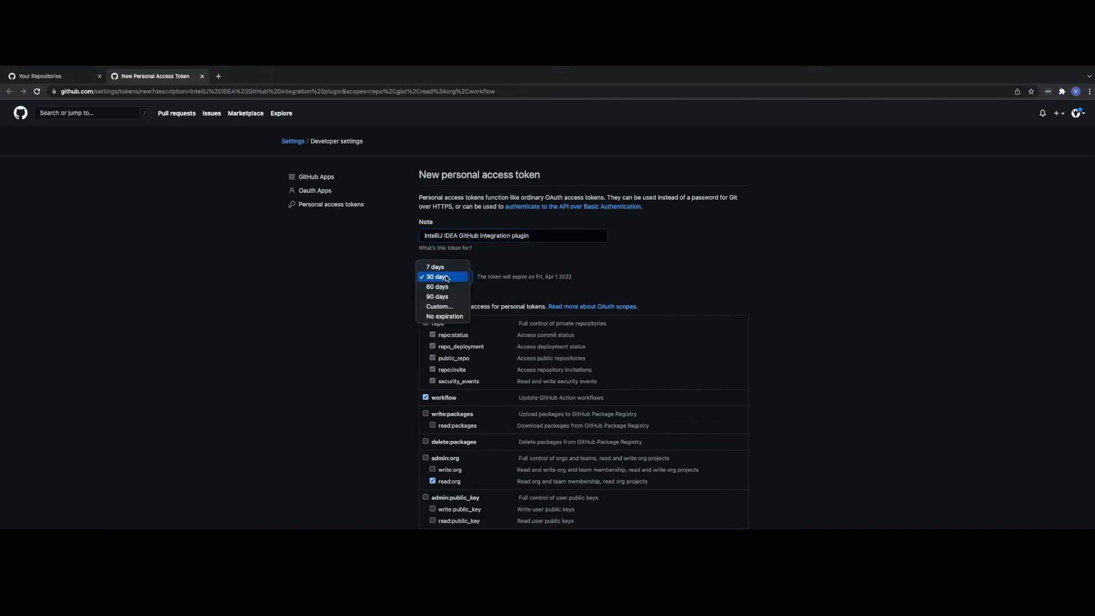
click(448, 316)
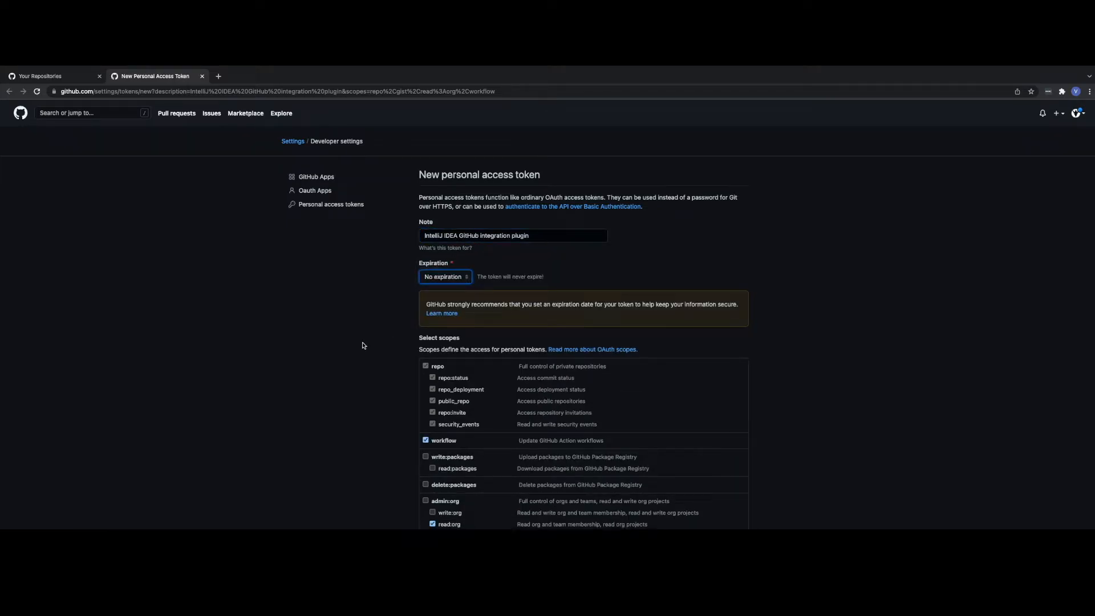
click(445, 276)
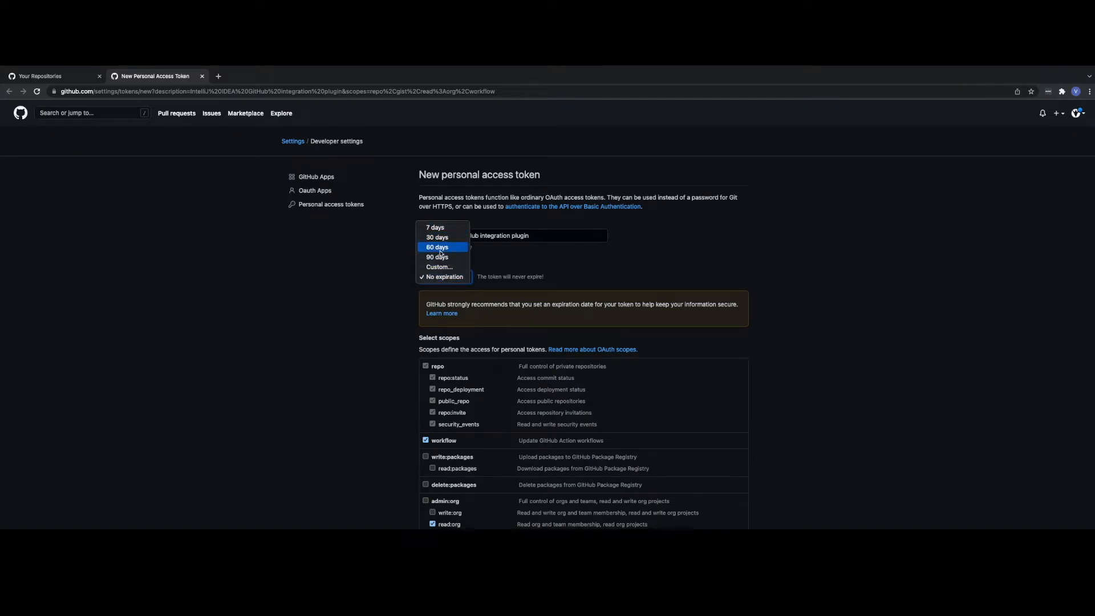
click(350, 337)
scroll(350, 338, down, 3)
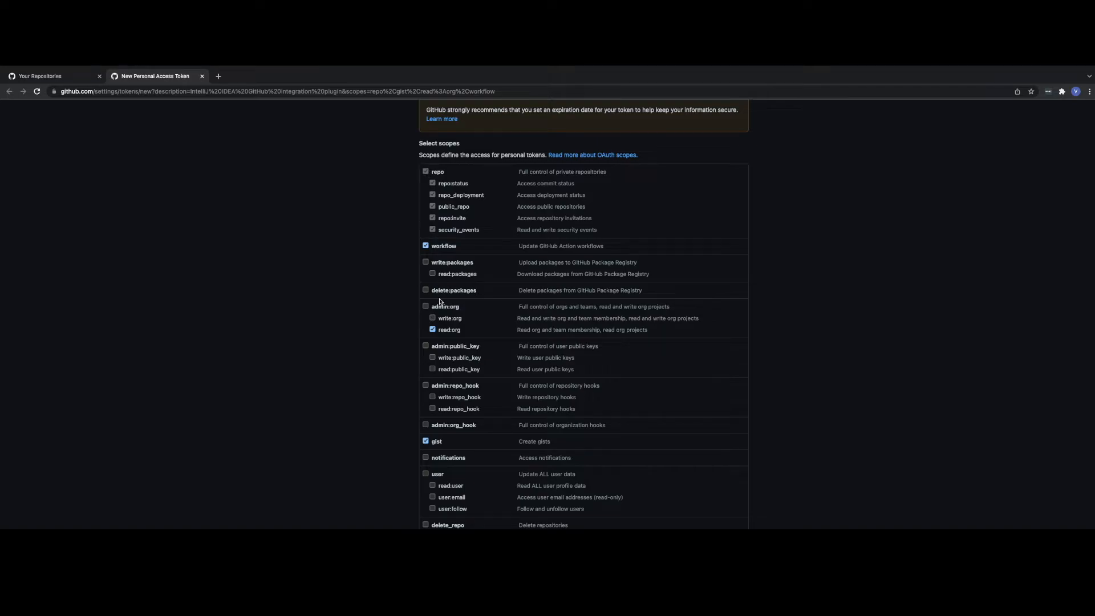
scroll(440, 301, down, 4)
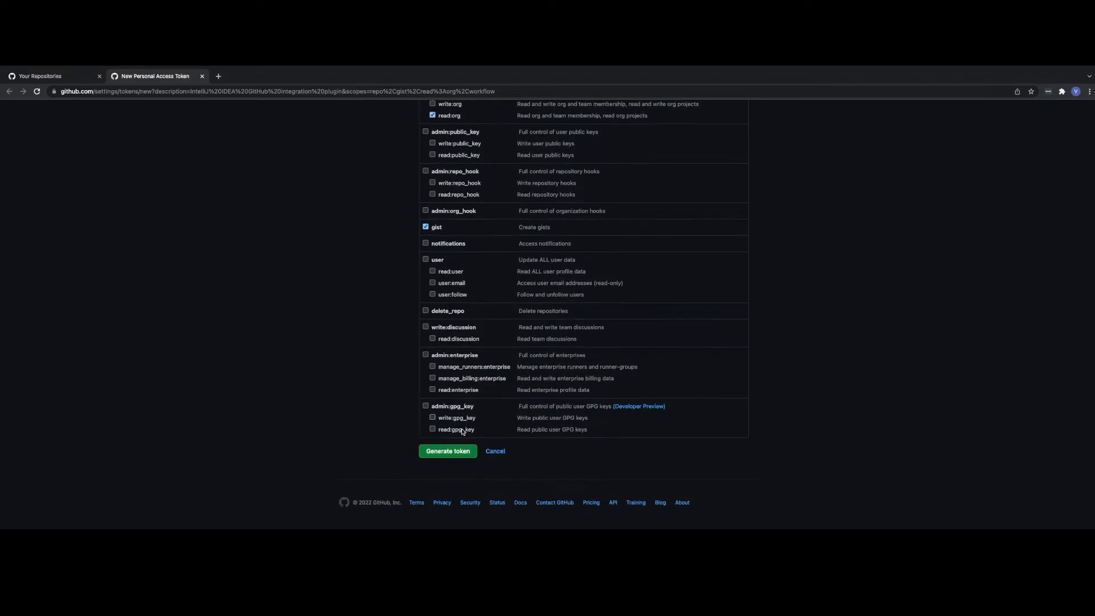
click(463, 453)
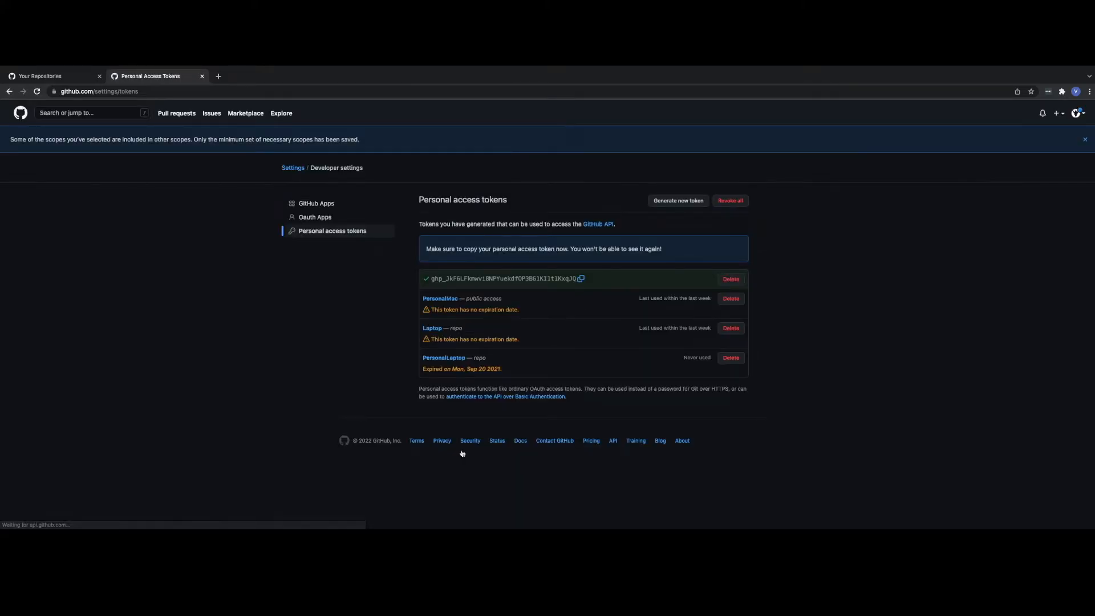
Copy the generated access token, paste it into IntelliJ IDEA's Token field and add the GitHub account.
click(580, 278)
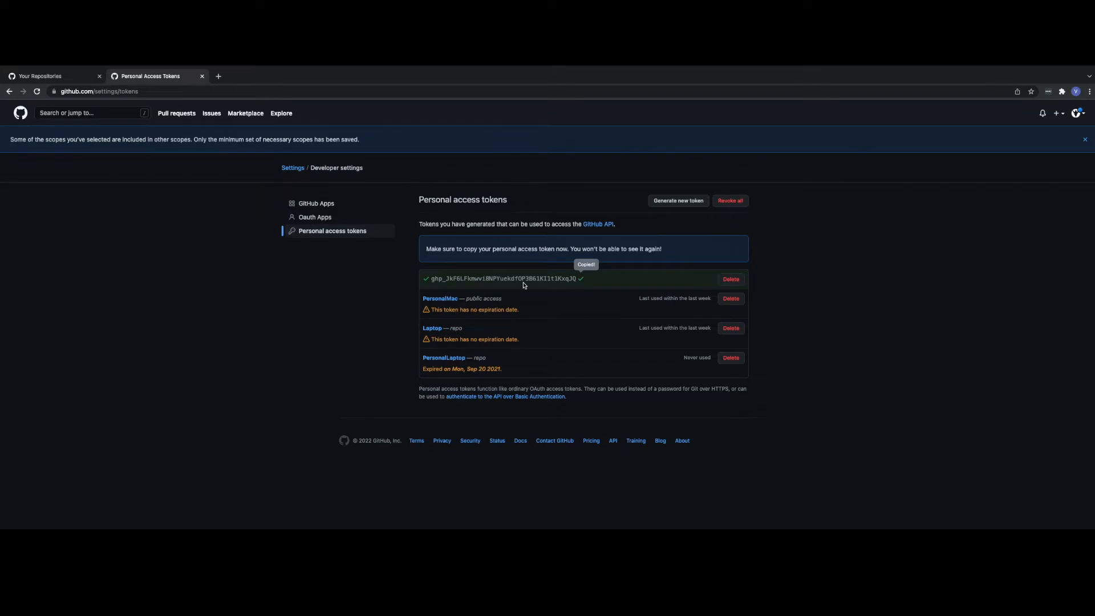
key(ctrl+Left)
click(332, 290)
key(super+v)
click(432, 320)
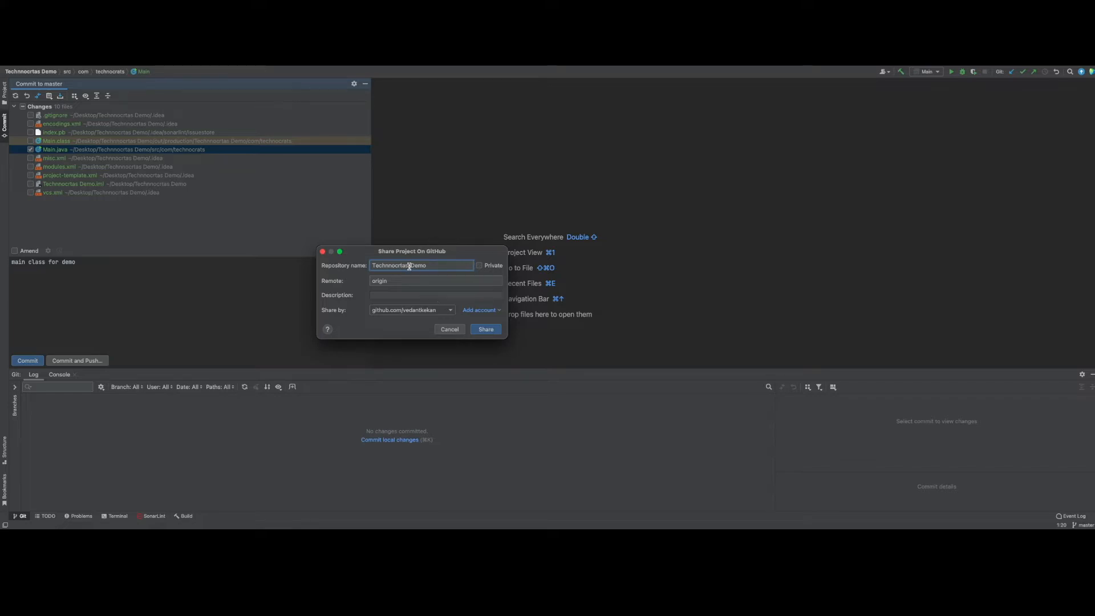
Share the project and exclude the .idea folder, the out/production folder and Technnocrtas Demo.iml from the initial commit.
click(486, 333)
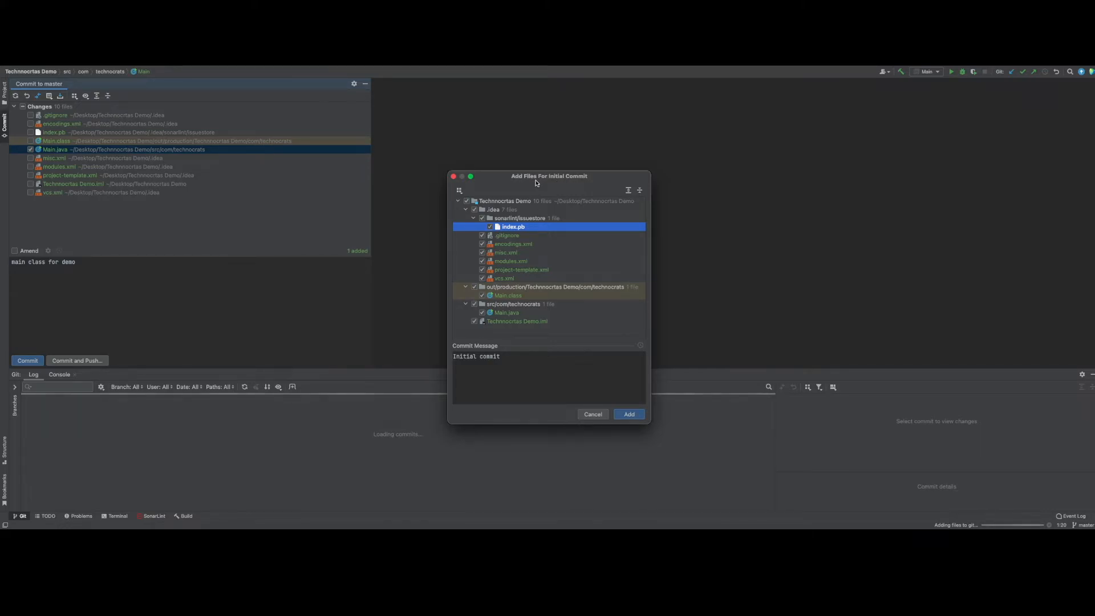
click(474, 209)
click(474, 287)
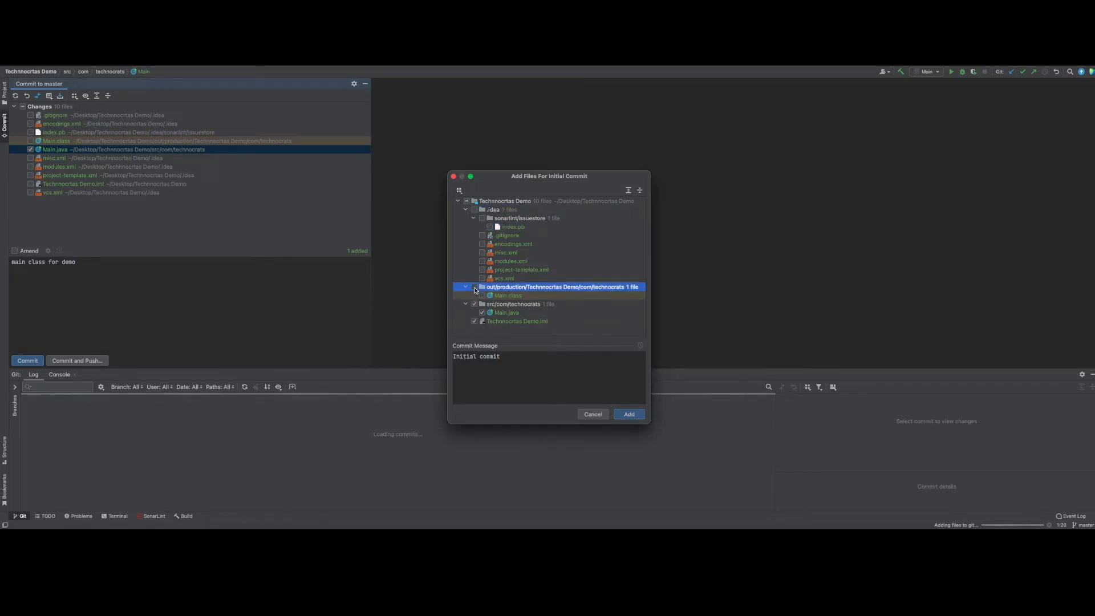
click(476, 322)
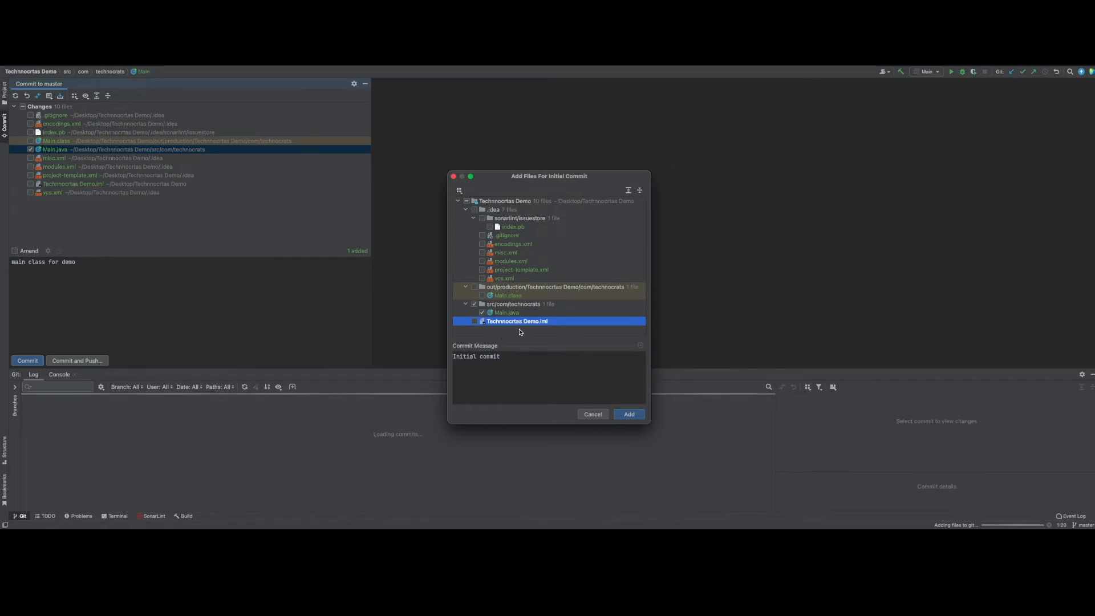
Set the commit message to "Initial commit demo" and add the selected files to complete the sharing.
click(512, 357)
text(demo)
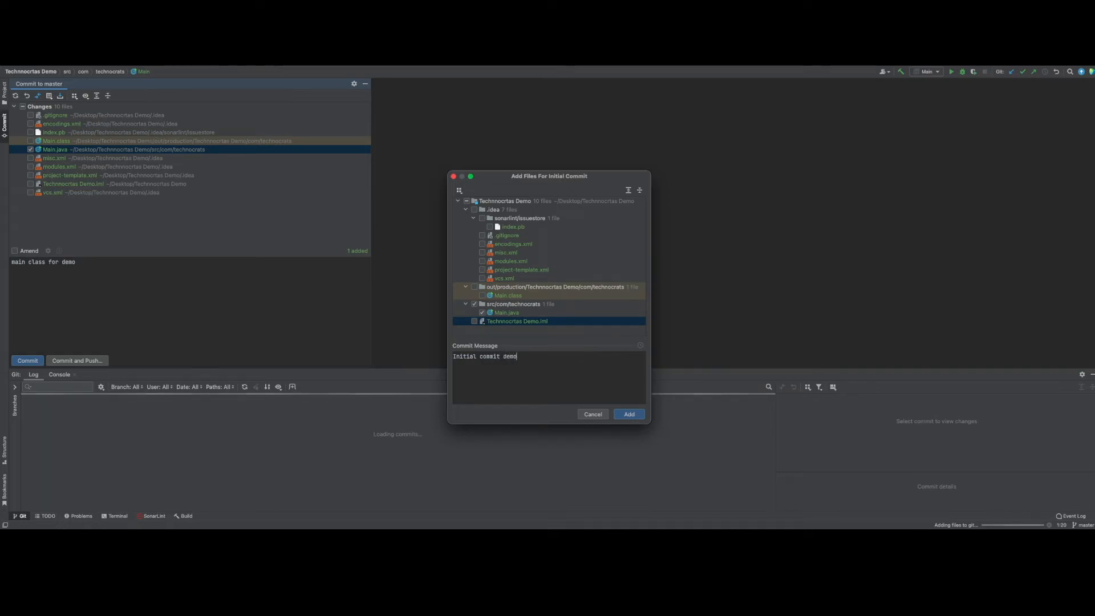
click(638, 416)
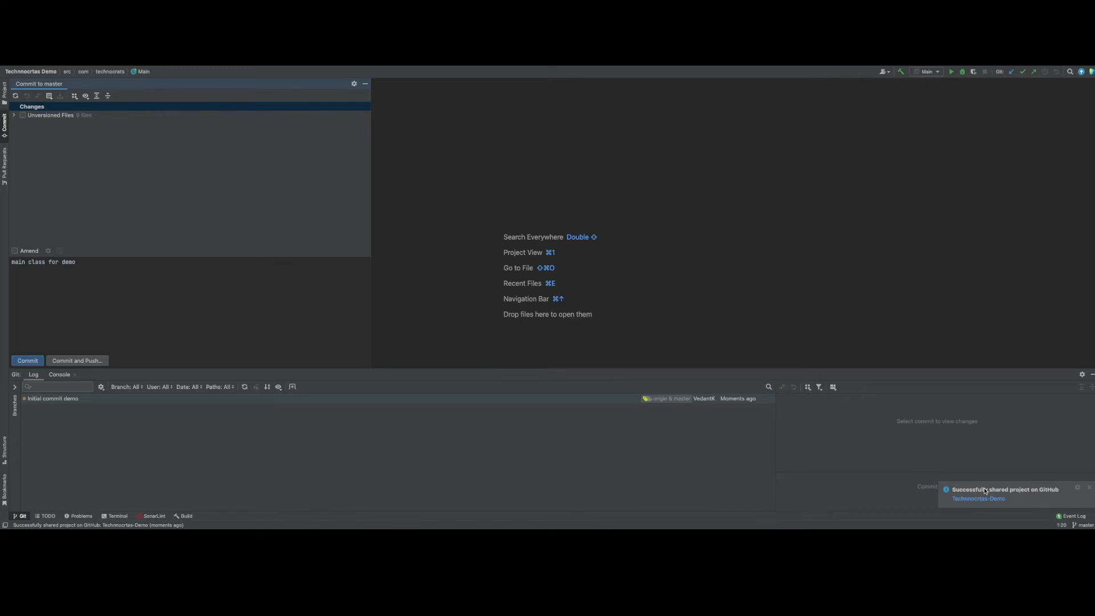
Open the shared Technnocrtas-Demo repository on GitHub and check its contents.
click(975, 499)
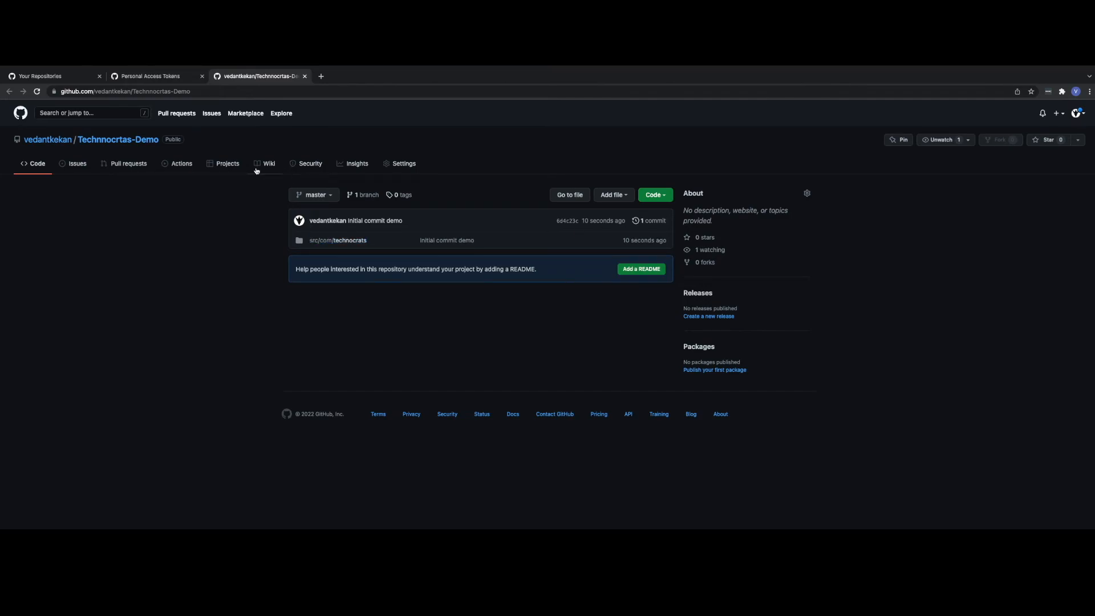
click(110, 139)
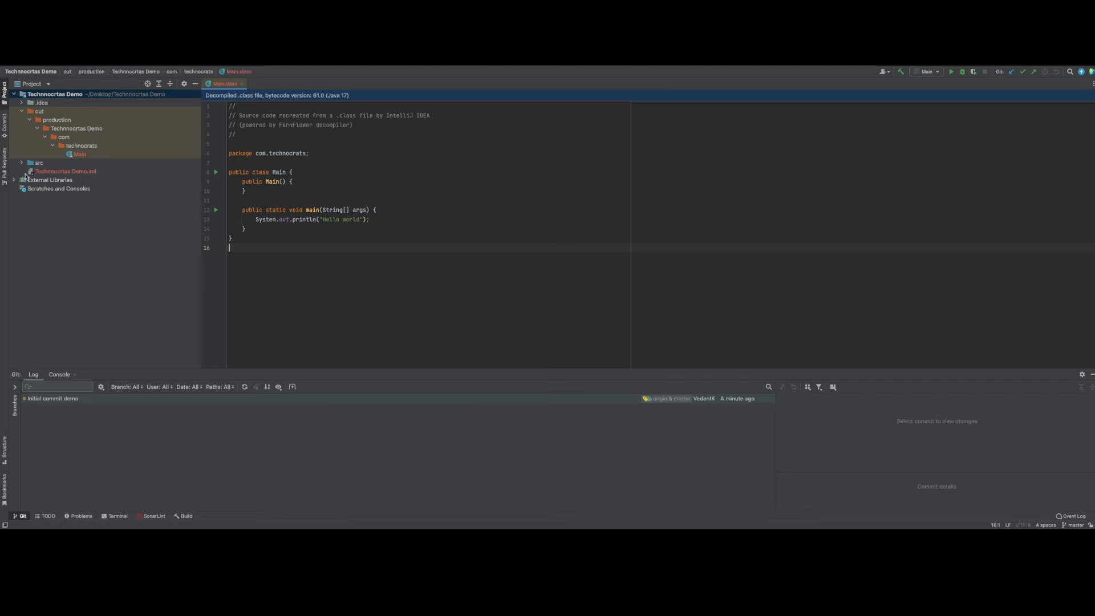
Review the Git actions available for the Technnocrtas Demo project root and the list of local and remote branches.
click(67, 96)
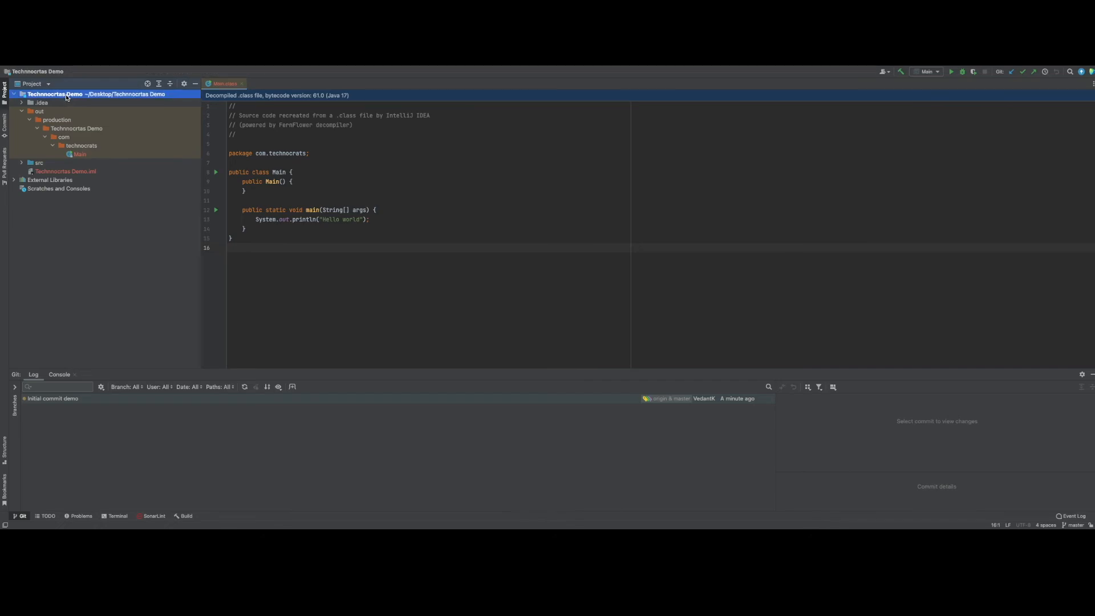
right_click(67, 97)
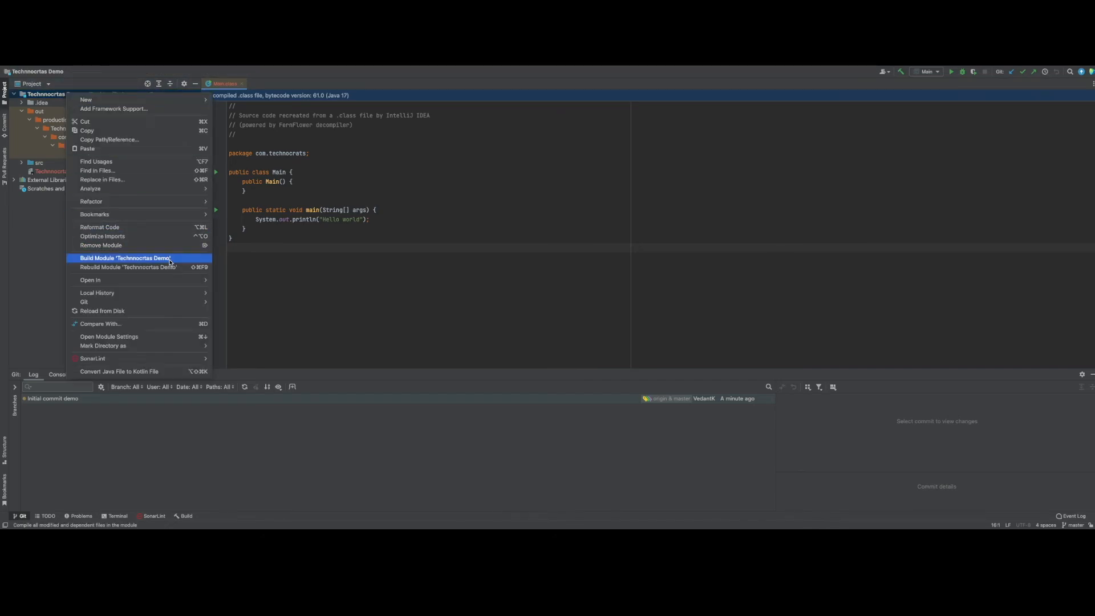
mouse_move(175, 303)
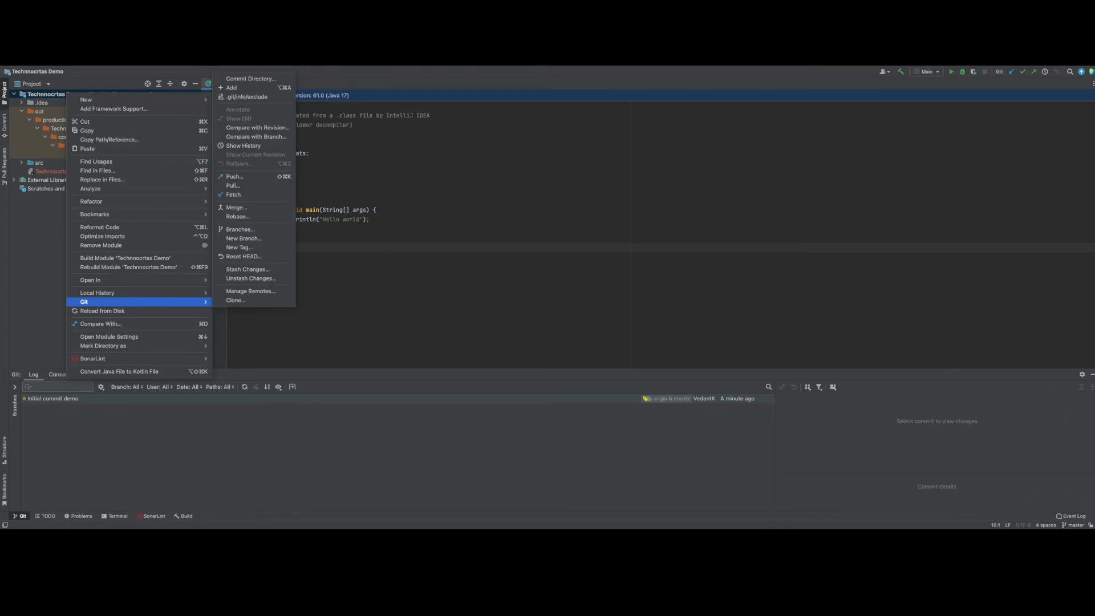
click(1073, 525)
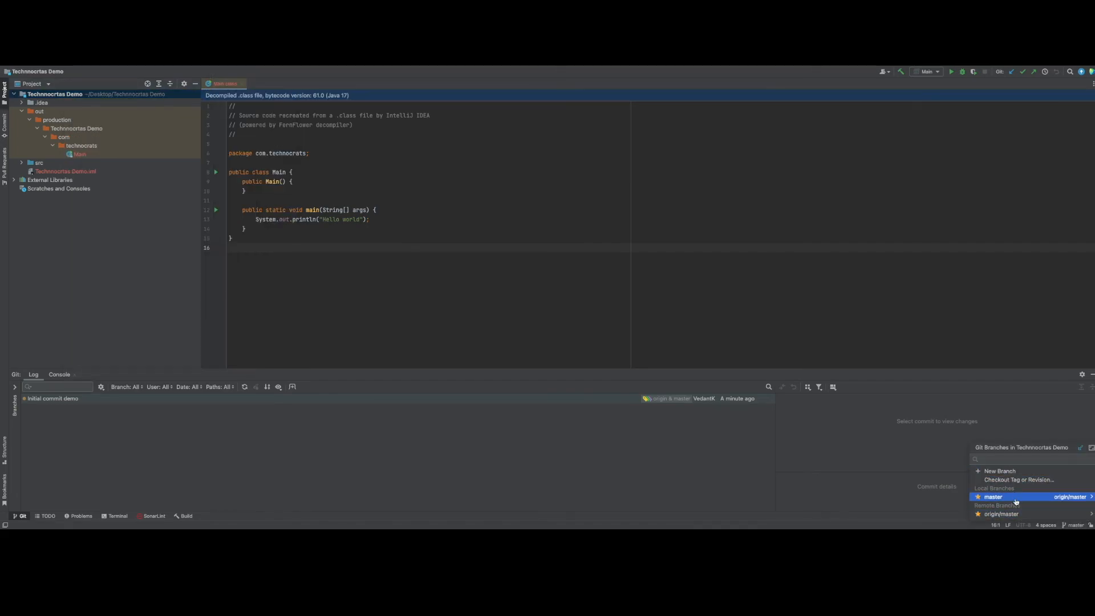
Open the available actions for the Technnocrtas Demo project root again to reach its Git operations.
click(91, 96)
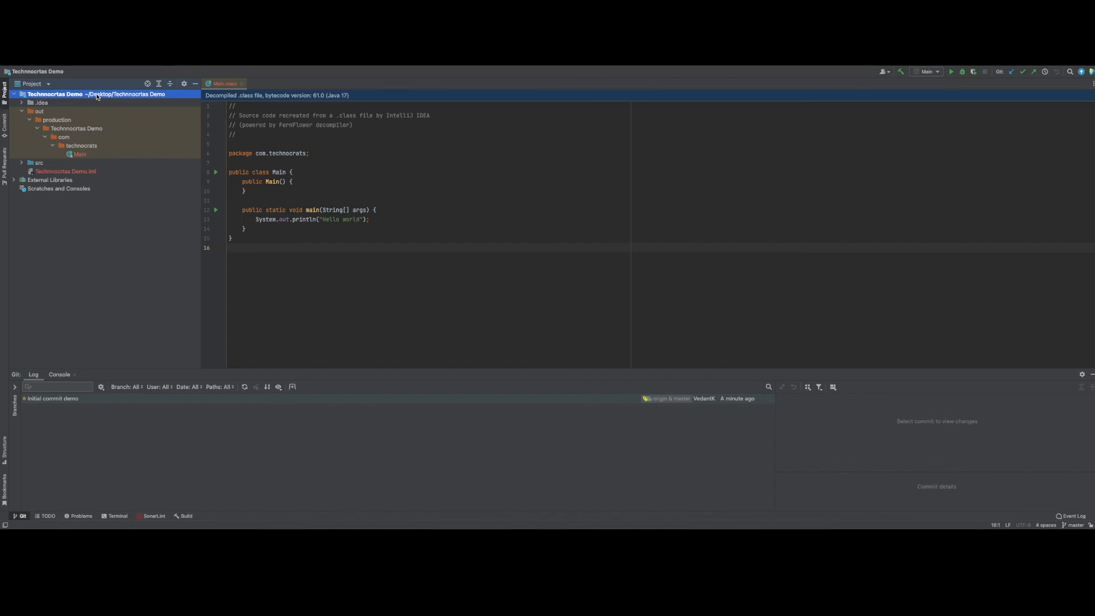
right_click(97, 97)
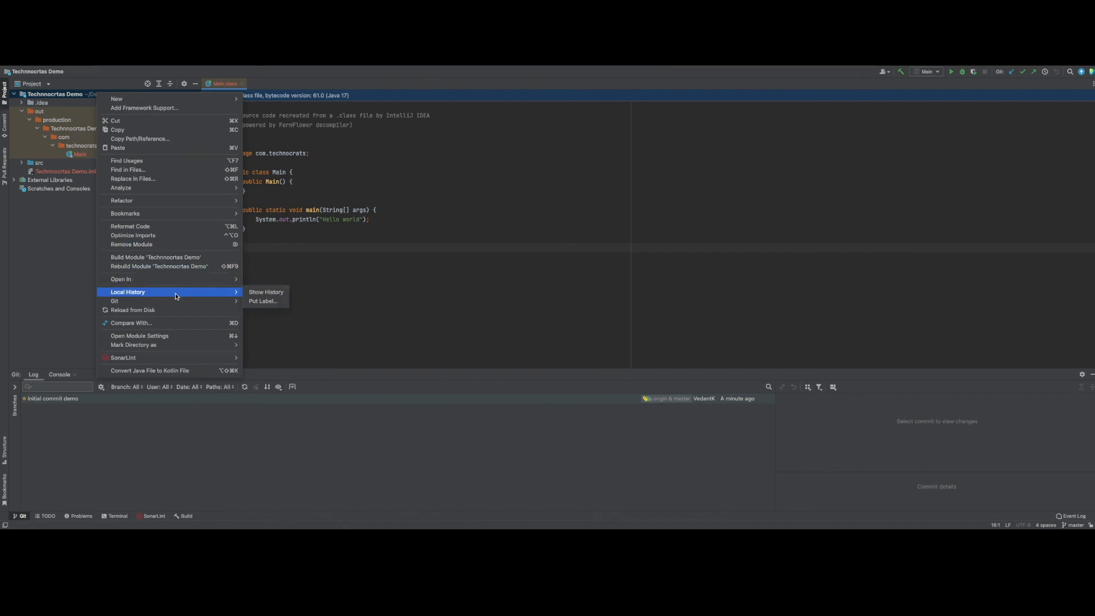